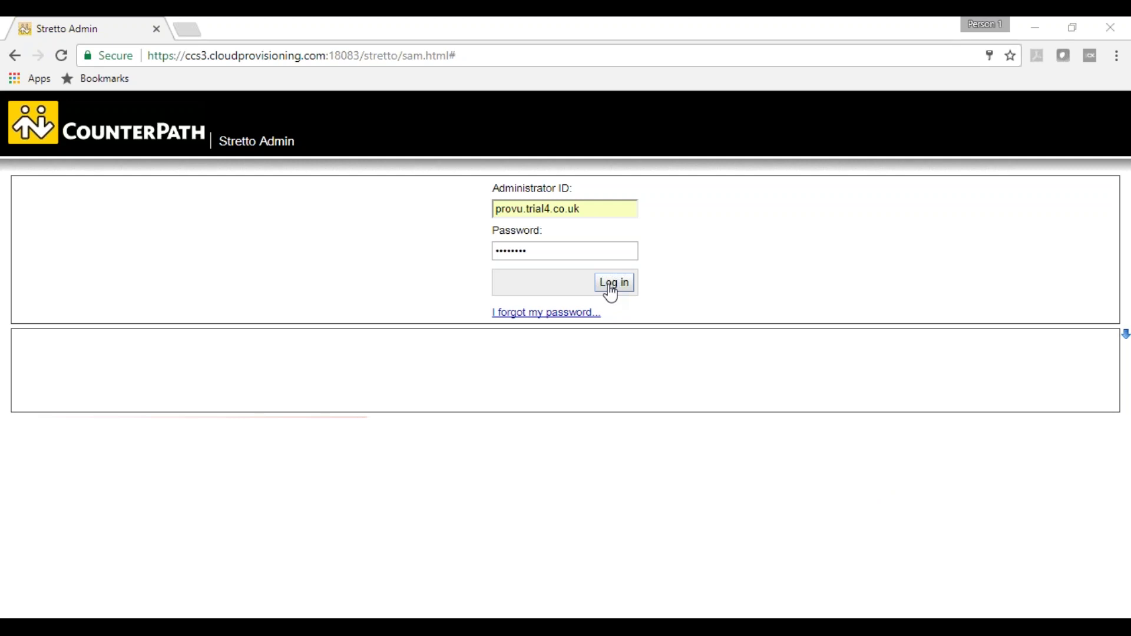
- Log in as administrator, expand the provu.trial4.co.uk group and show its empty Users list
left_click(610, 287)
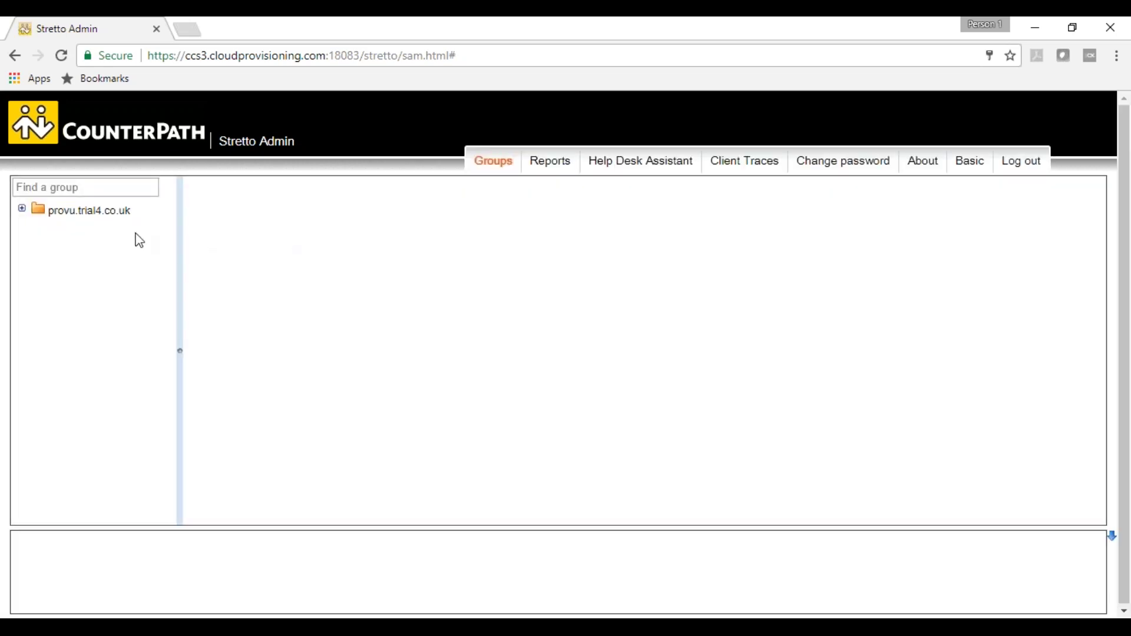
left_click(47, 199)
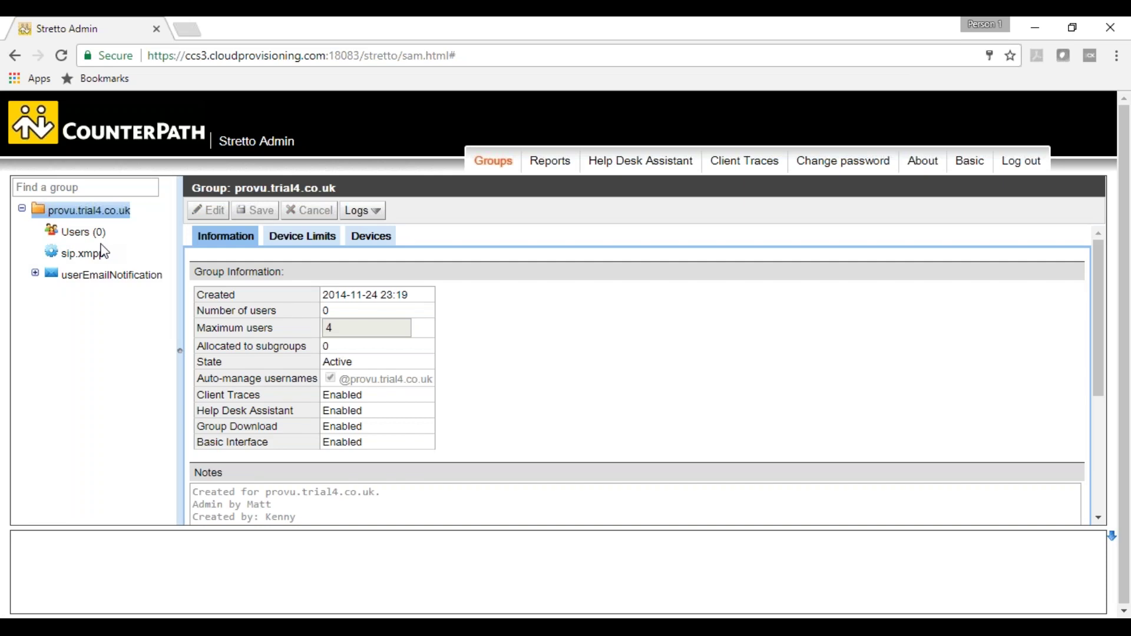
left_click(82, 231)
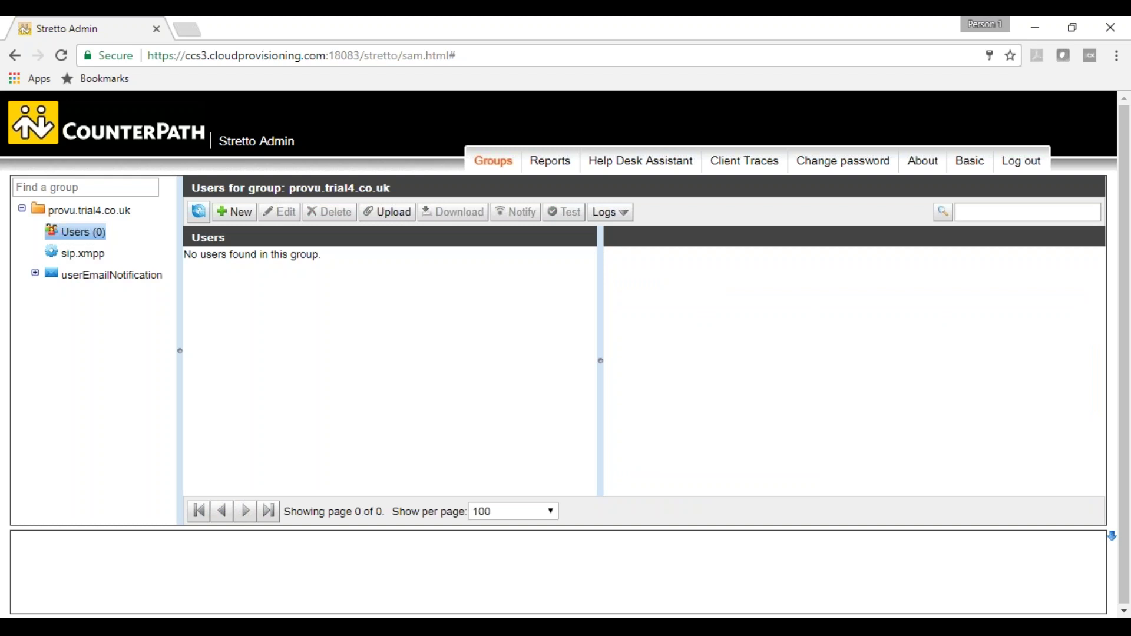
left_click(81, 264)
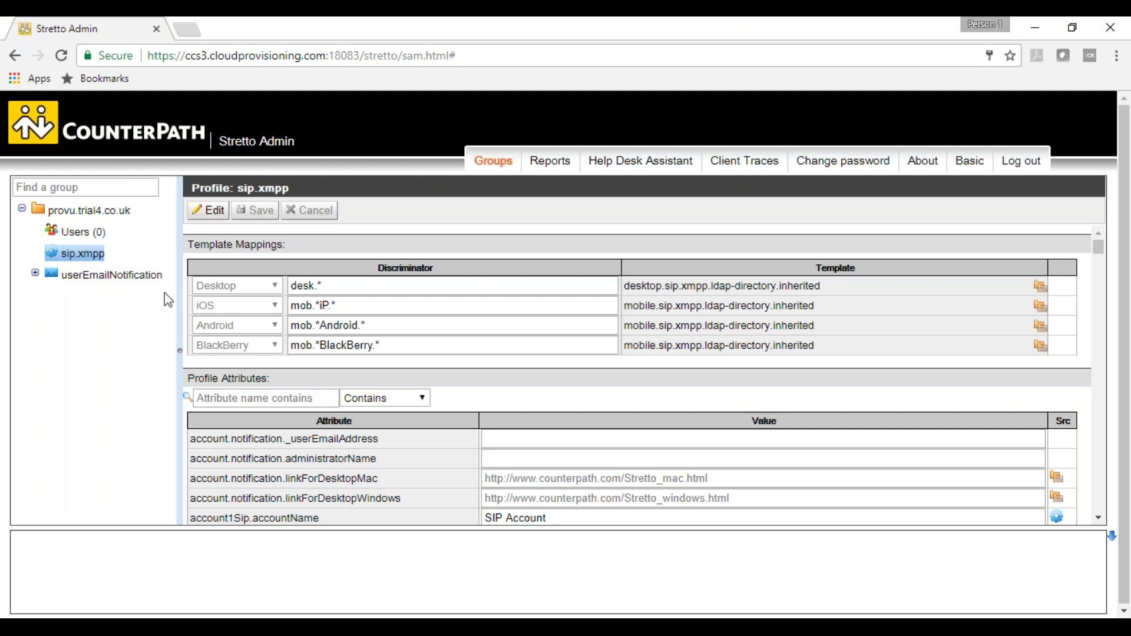
left_click(116, 287)
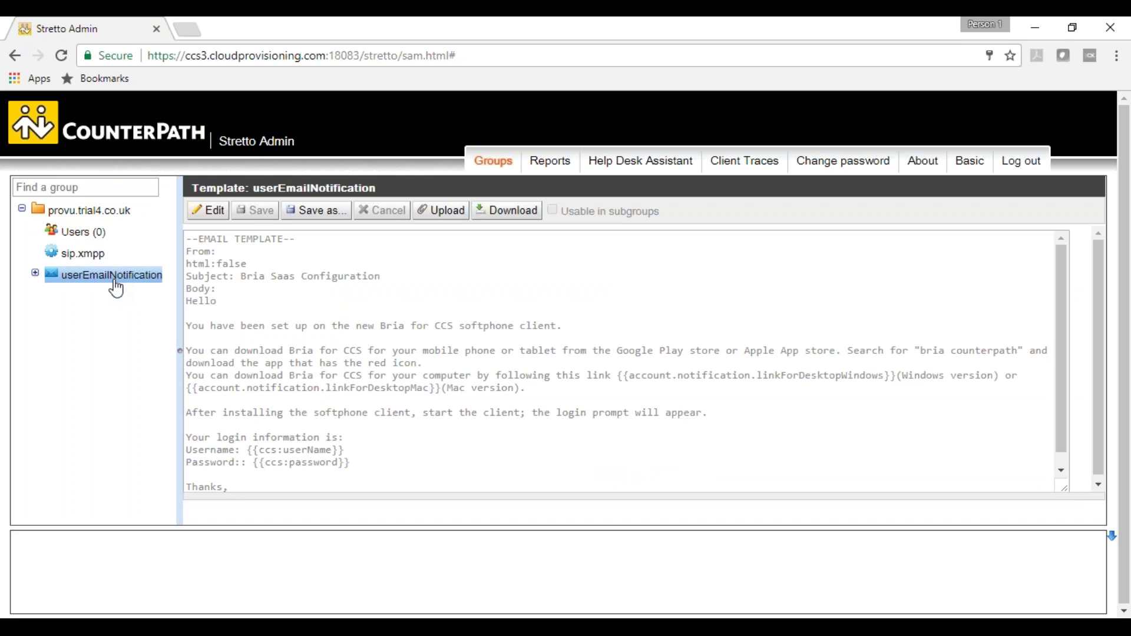
left_click(80, 235)
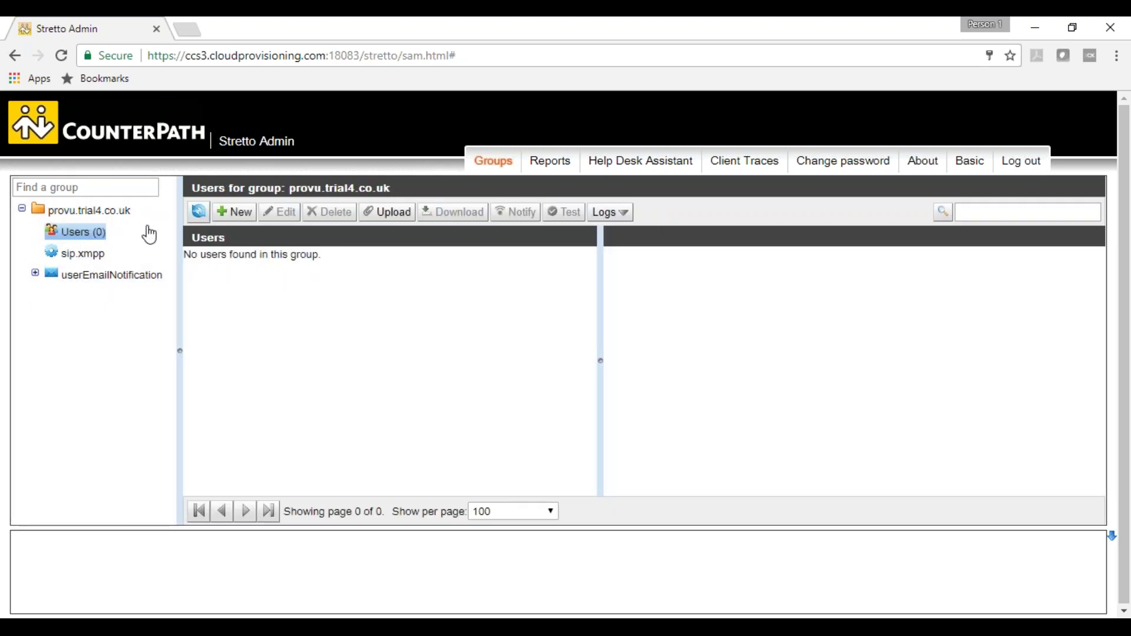
- Start a new user with provisioning username 'matthew' and a provisioning password
left_click(239, 214)
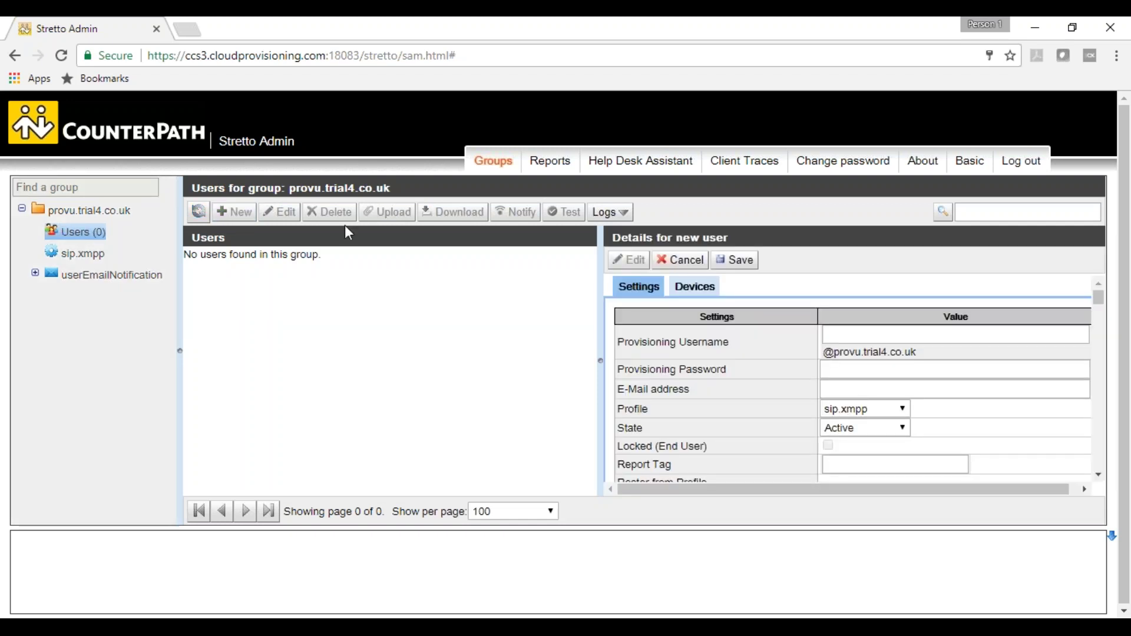
left_click(1102, 58)
left_click(933, 340)
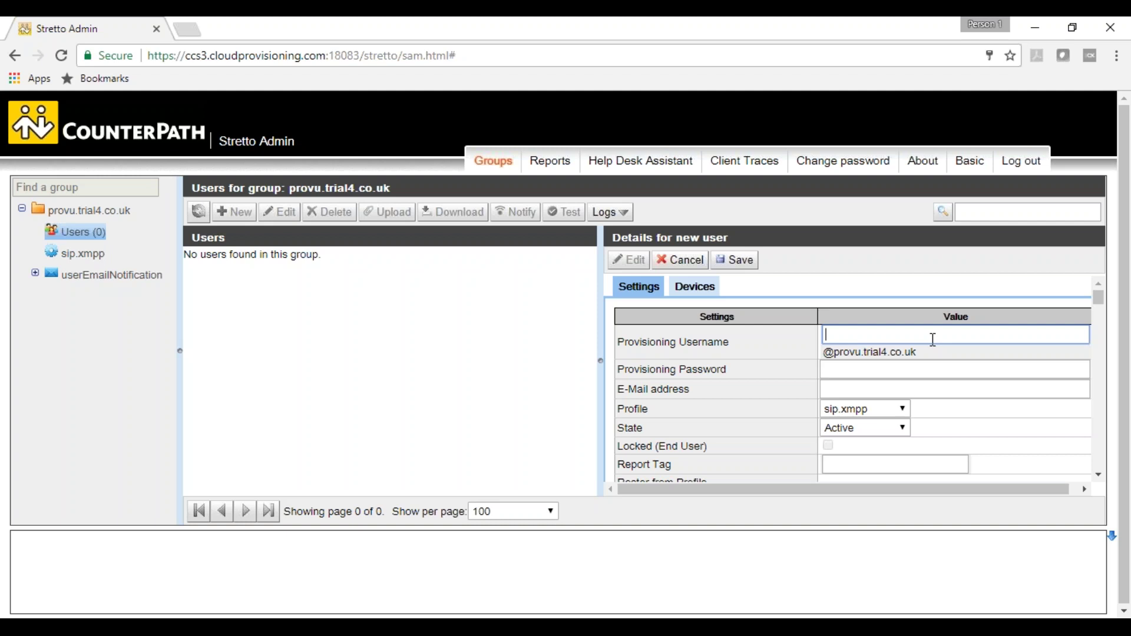
type("matthew")
left_click(960, 368)
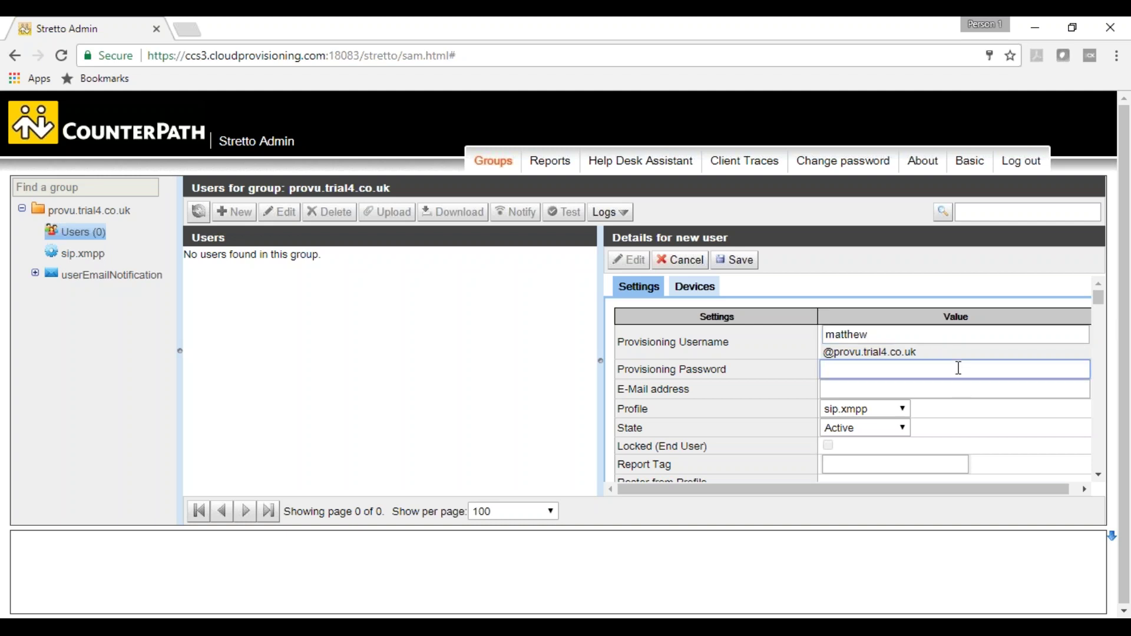
type("••••••")
- Keep sip.xmpp as the new user's profile
left_click(980, 391)
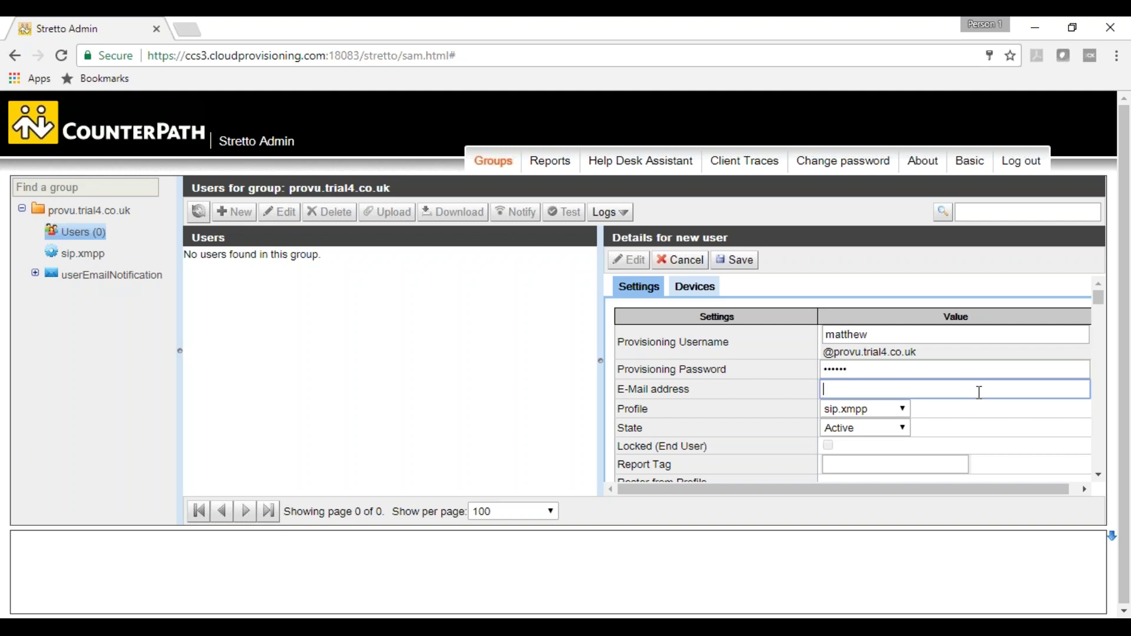
scroll(979, 392, "down", 2)
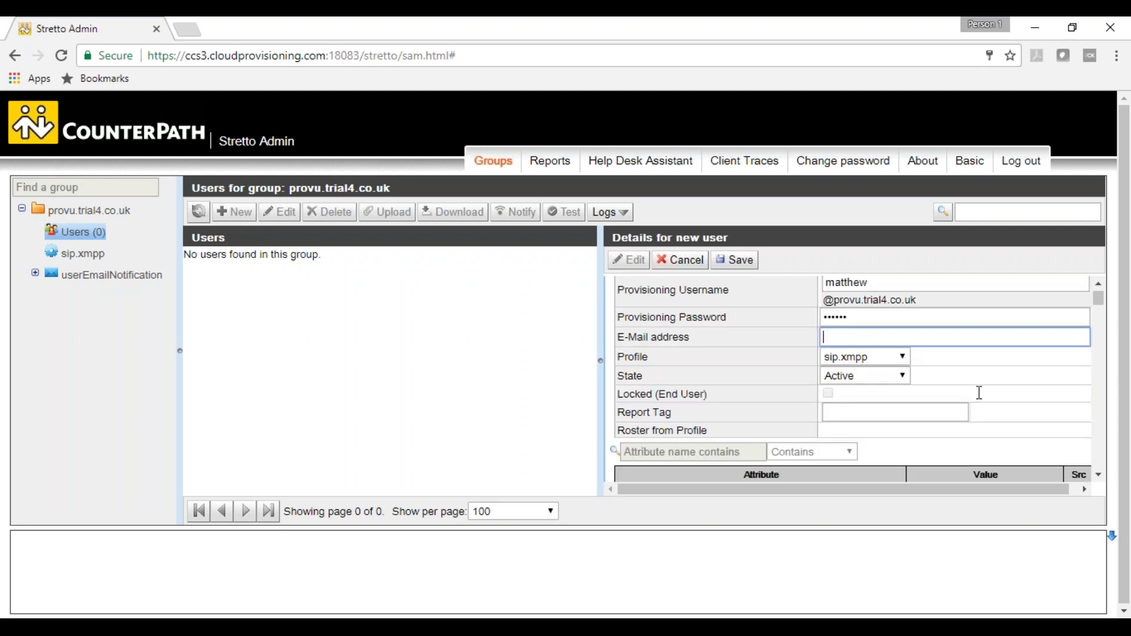
left_click(878, 348)
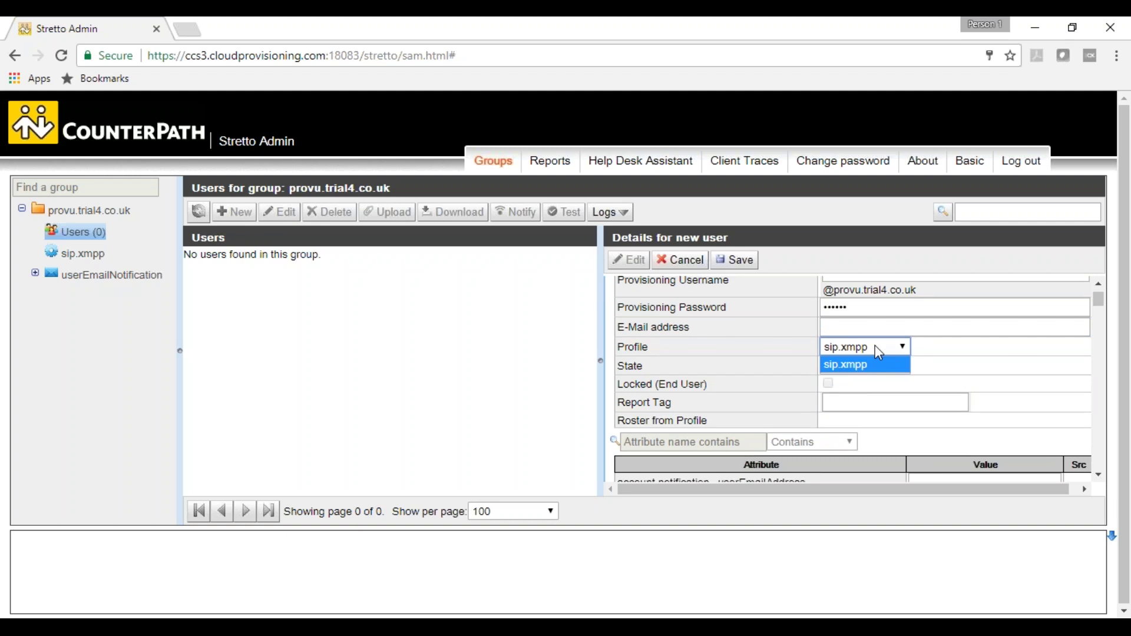
left_click(877, 348)
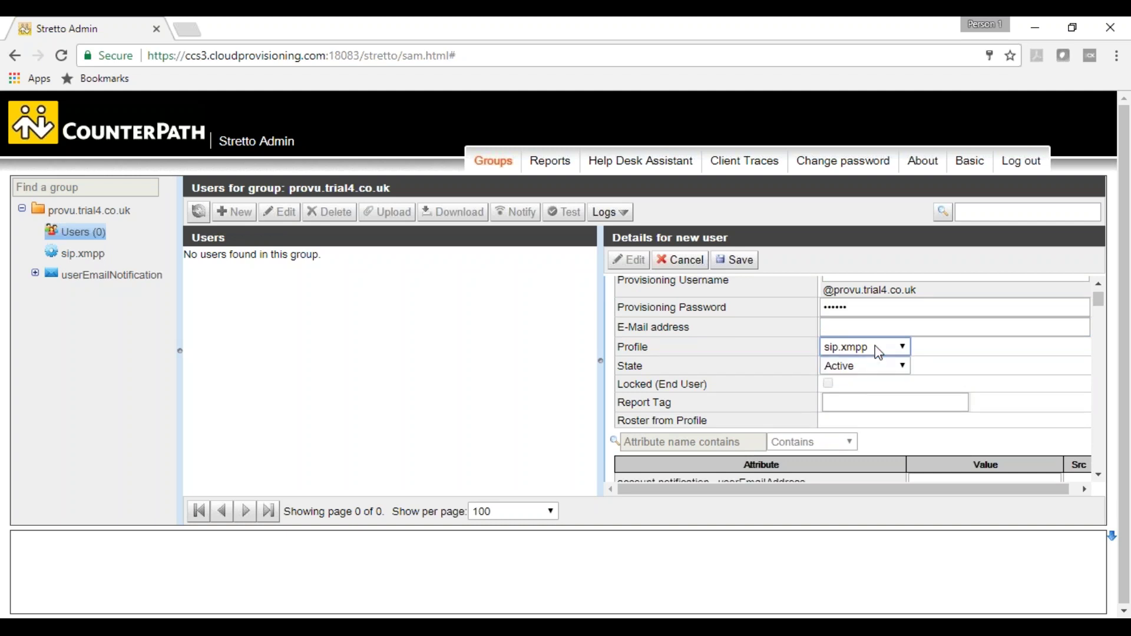
left_click(878, 349)
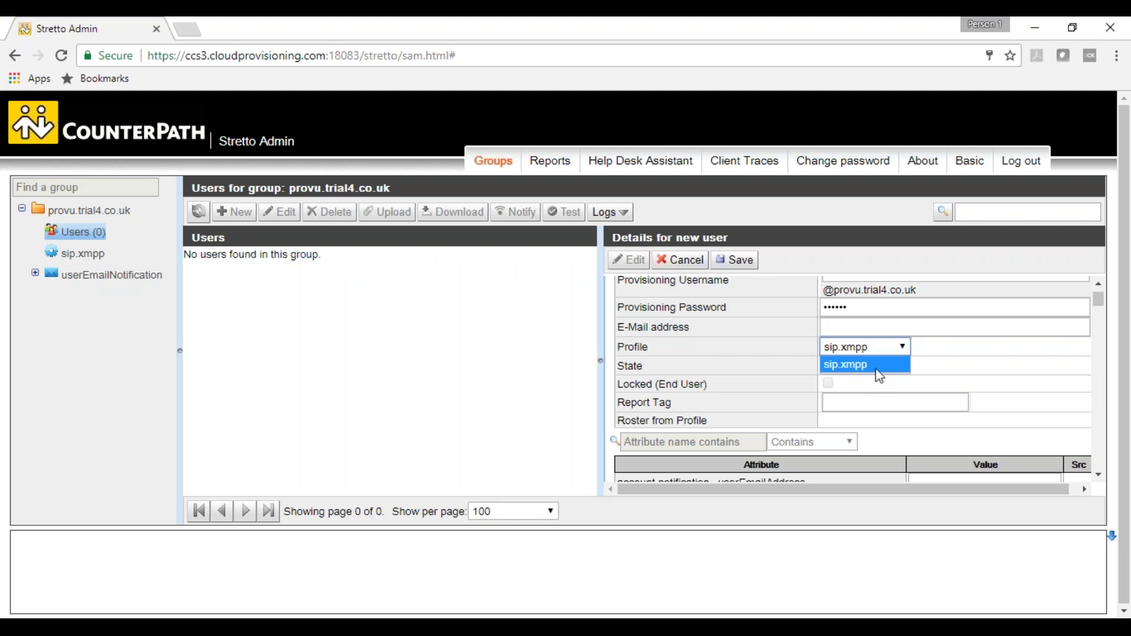
left_click(876, 370)
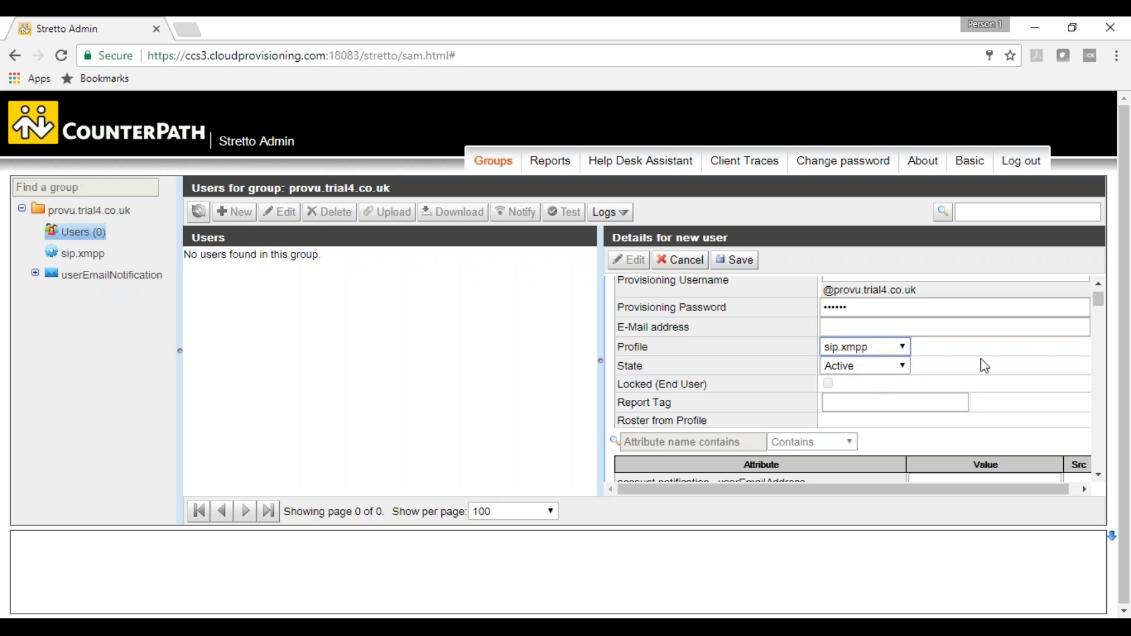
- Set SIP account name 1001, authorization name 100 and display name Matthew
scroll(983, 366, "down", 5)
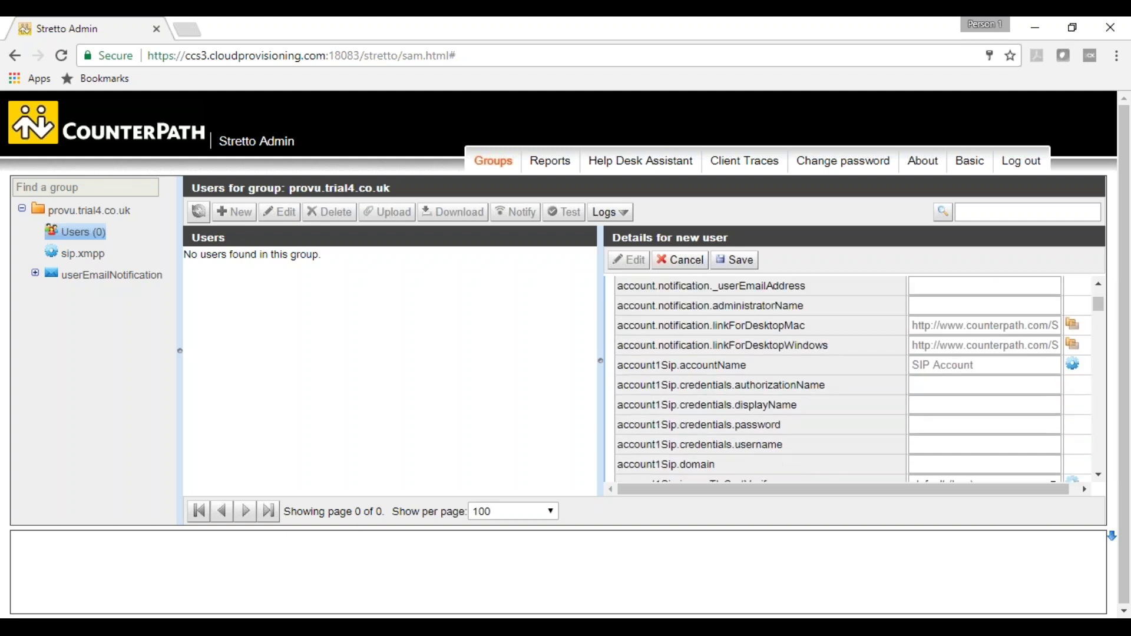
scroll(686, 309, "down", 1)
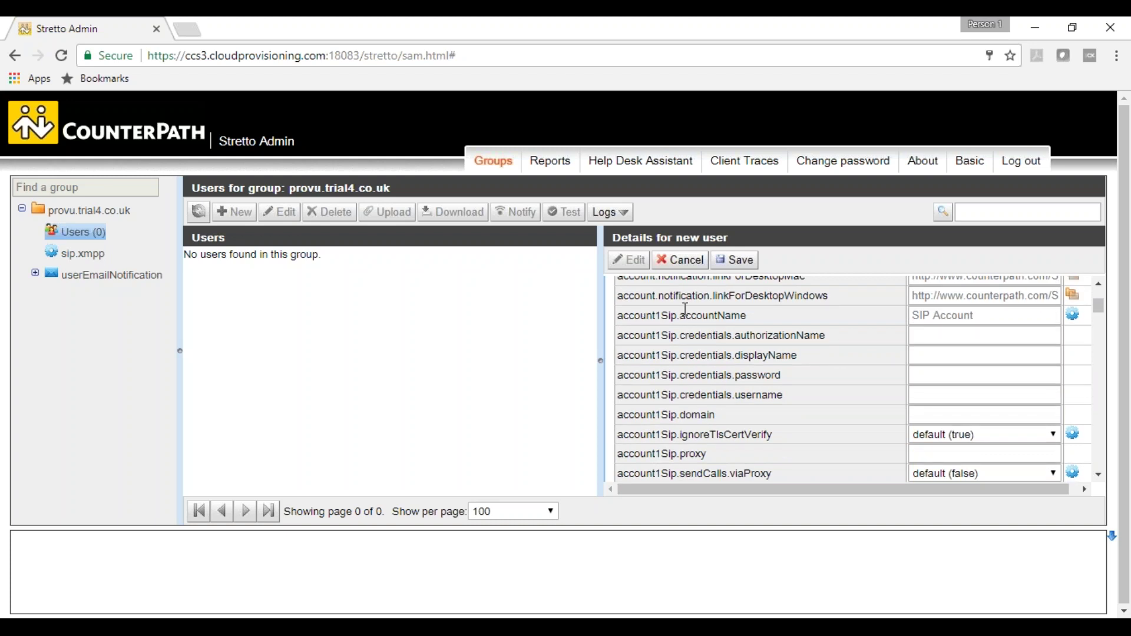
double_click(686, 309)
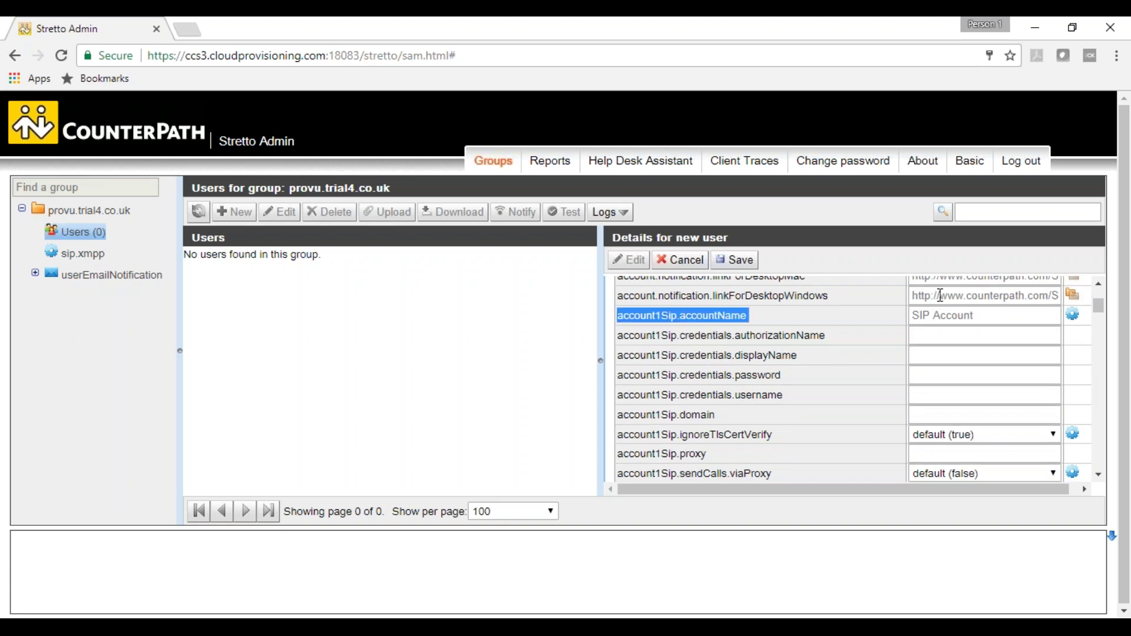
left_click(978, 312)
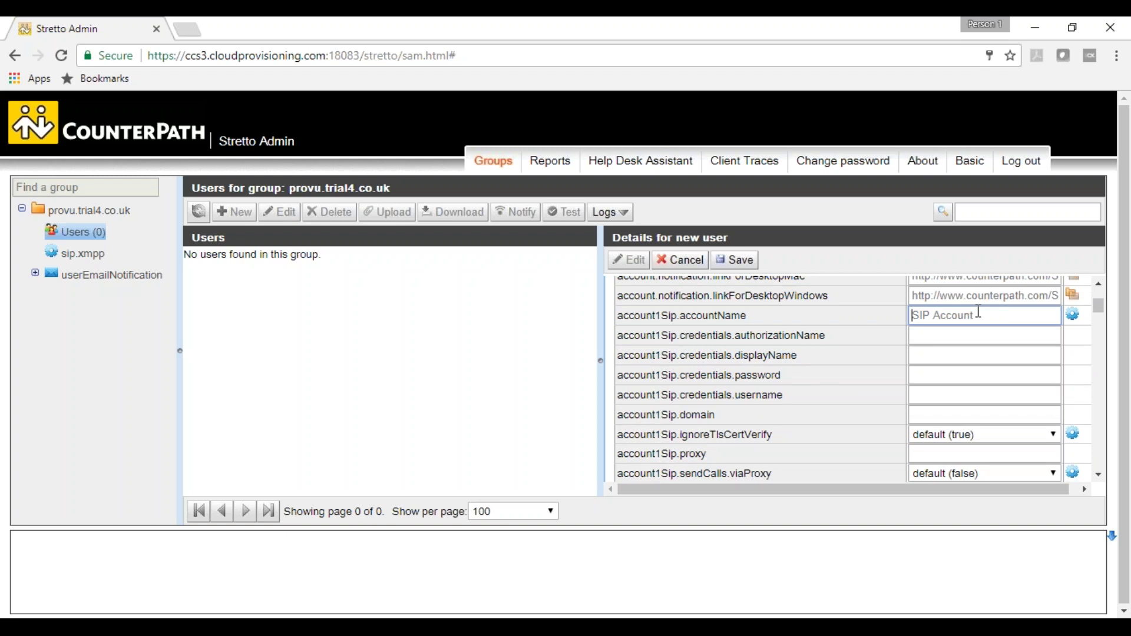
type("1001")
key("Tab")
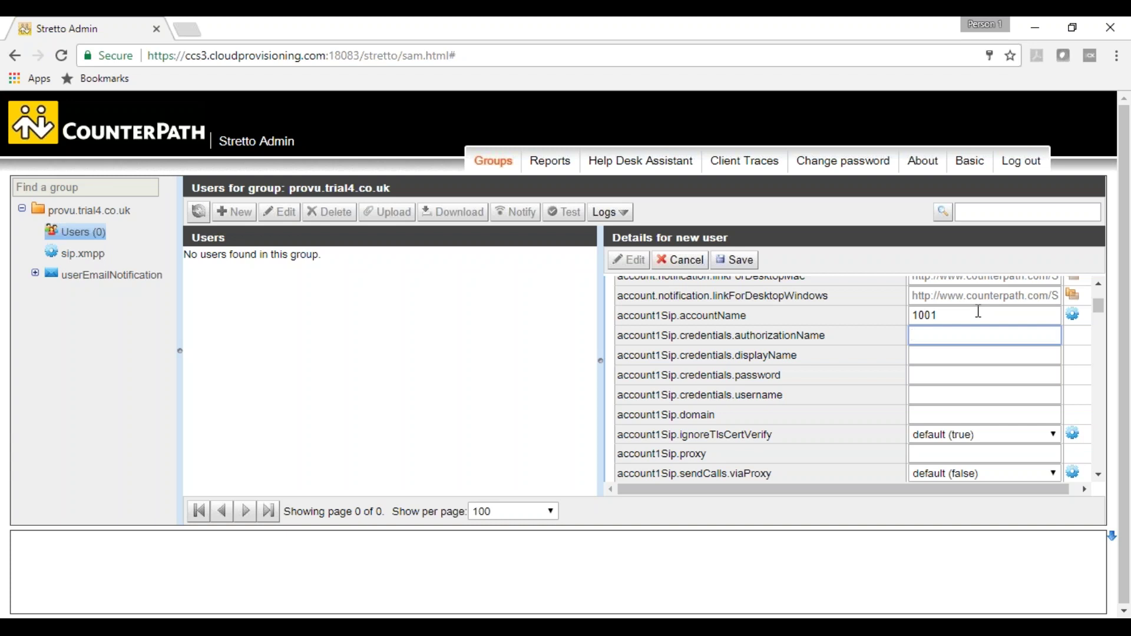
type("1001")
key("Tab")
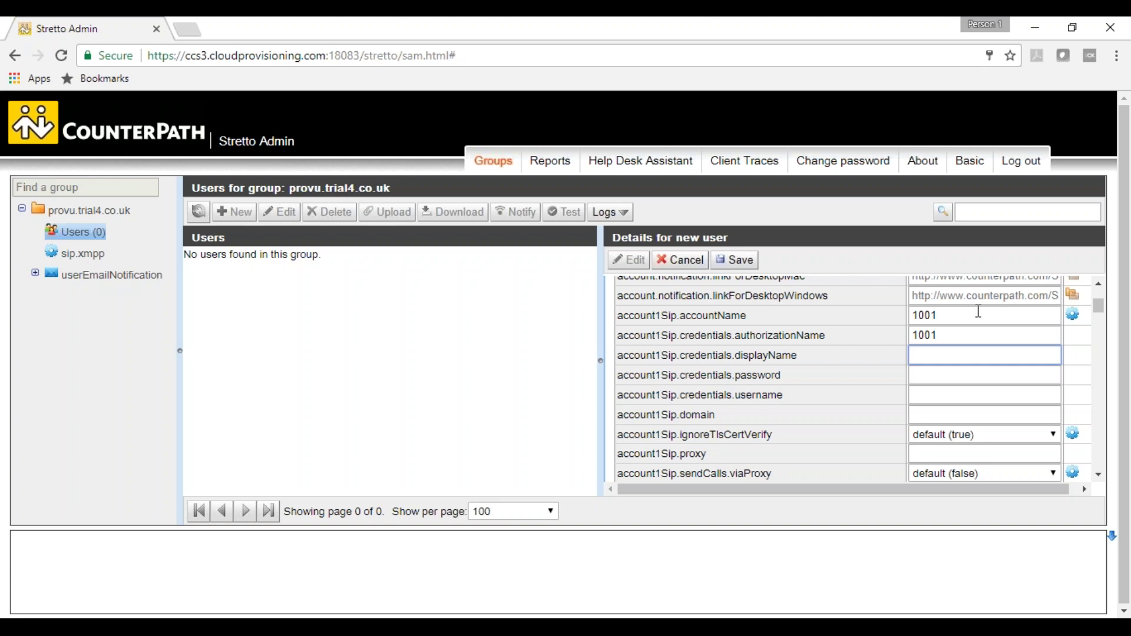
type("Matthew")
- Fill in the SIP password, username 1001 and domain 192.168.5.254
key("Tab")
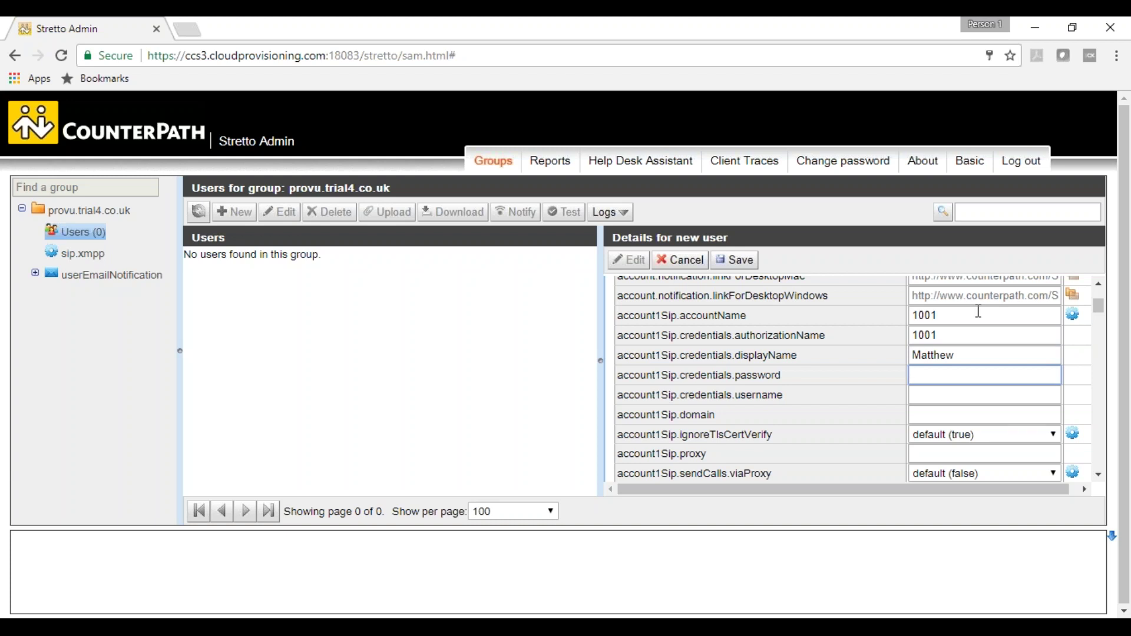
key("Tab")
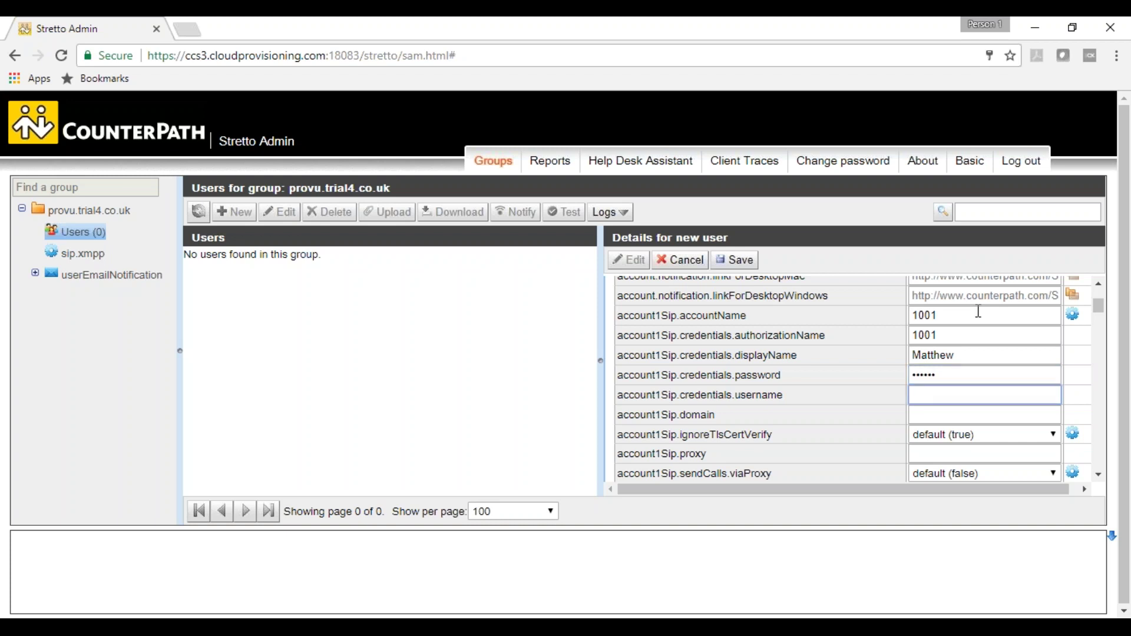
key("Tab")
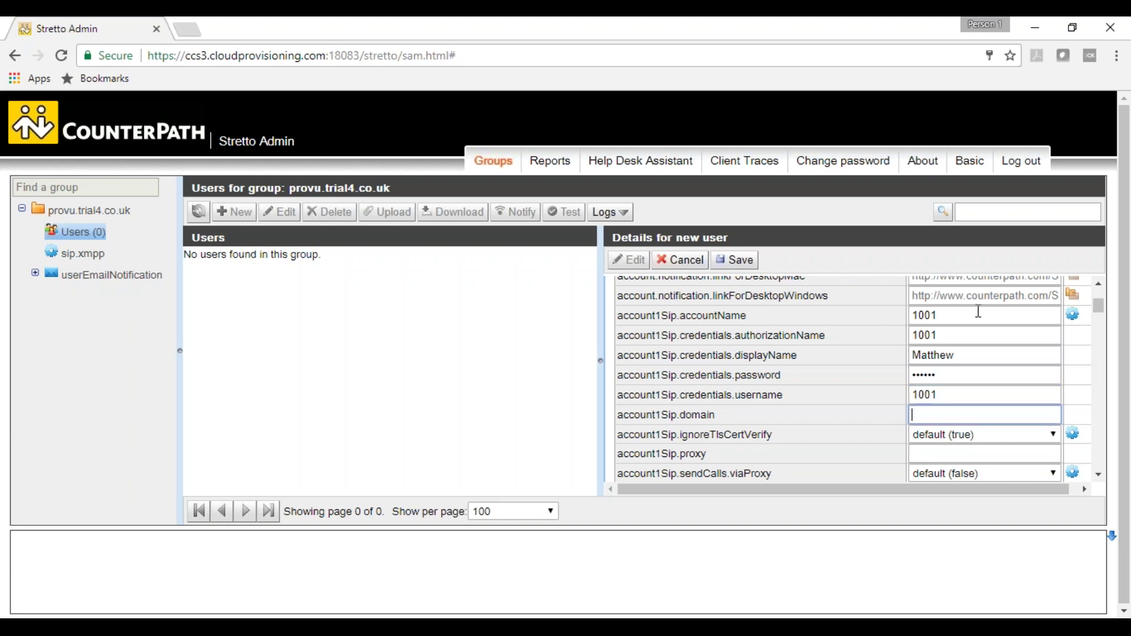
left_click(1005, 454)
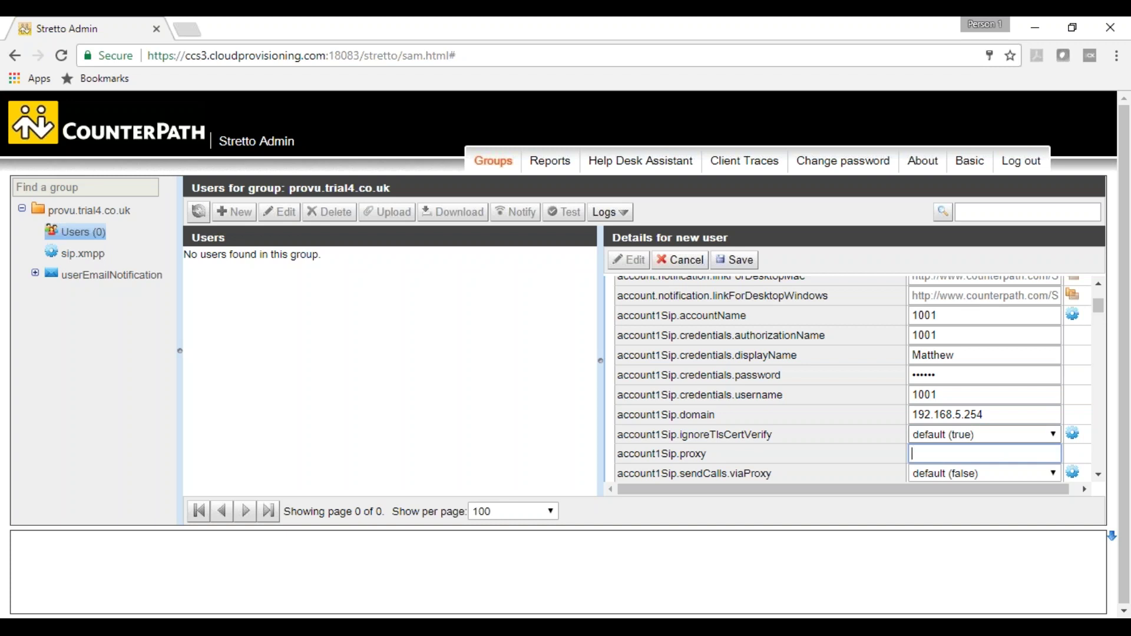
left_click(983, 435)
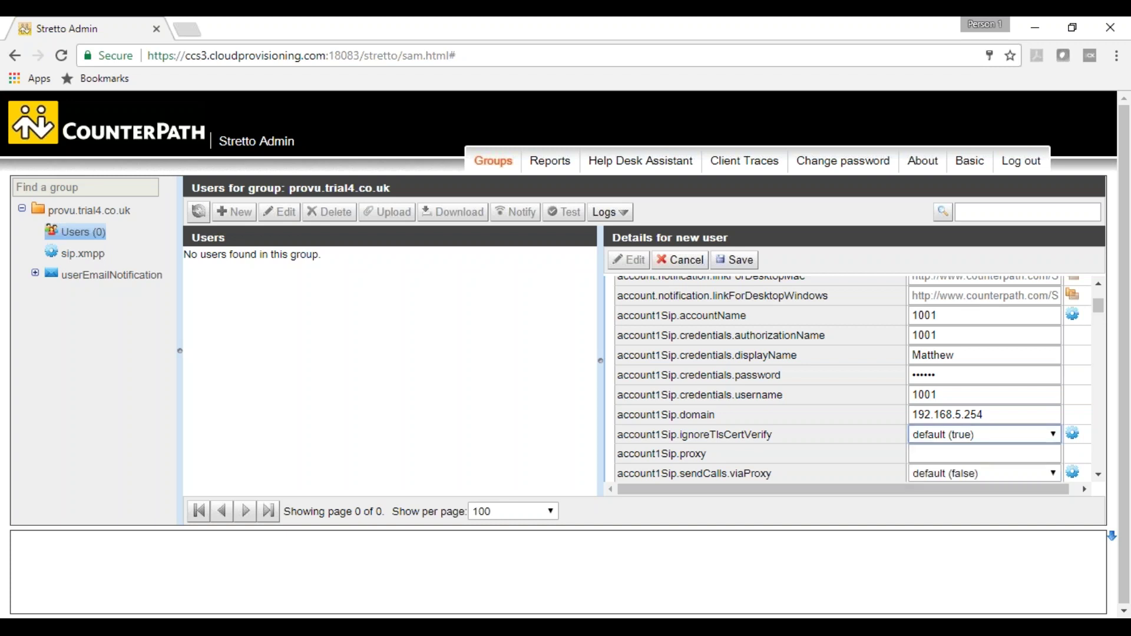
left_click(735, 260)
left_click_drag(1102, 318, 1101, 318)
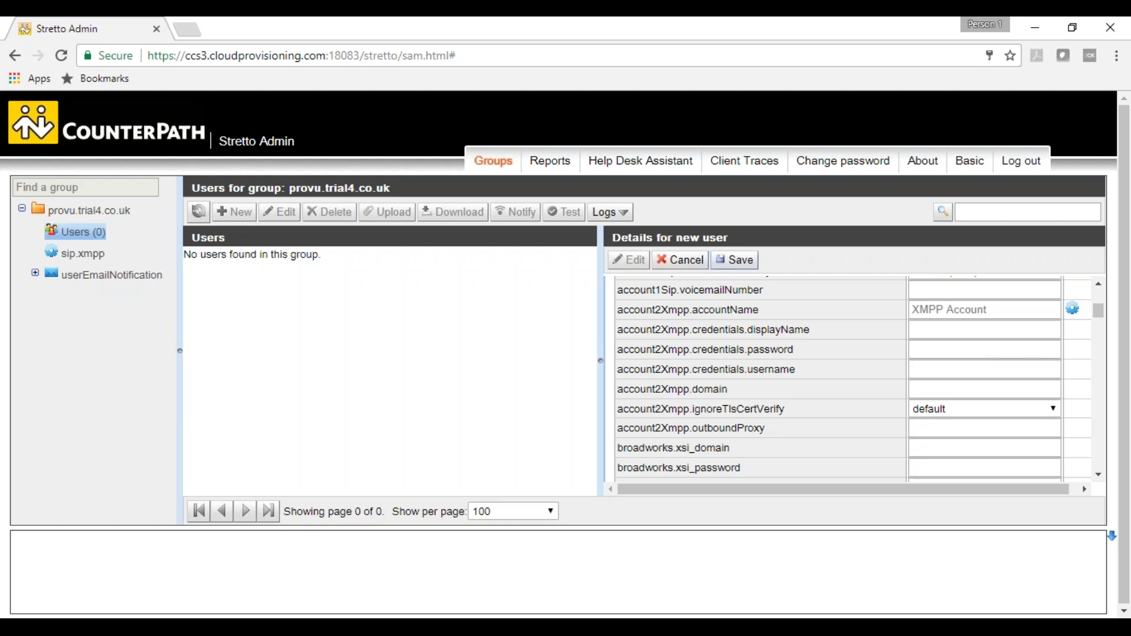
- Save user matthew, then open and review its saved SIP attributes
left_click(746, 267)
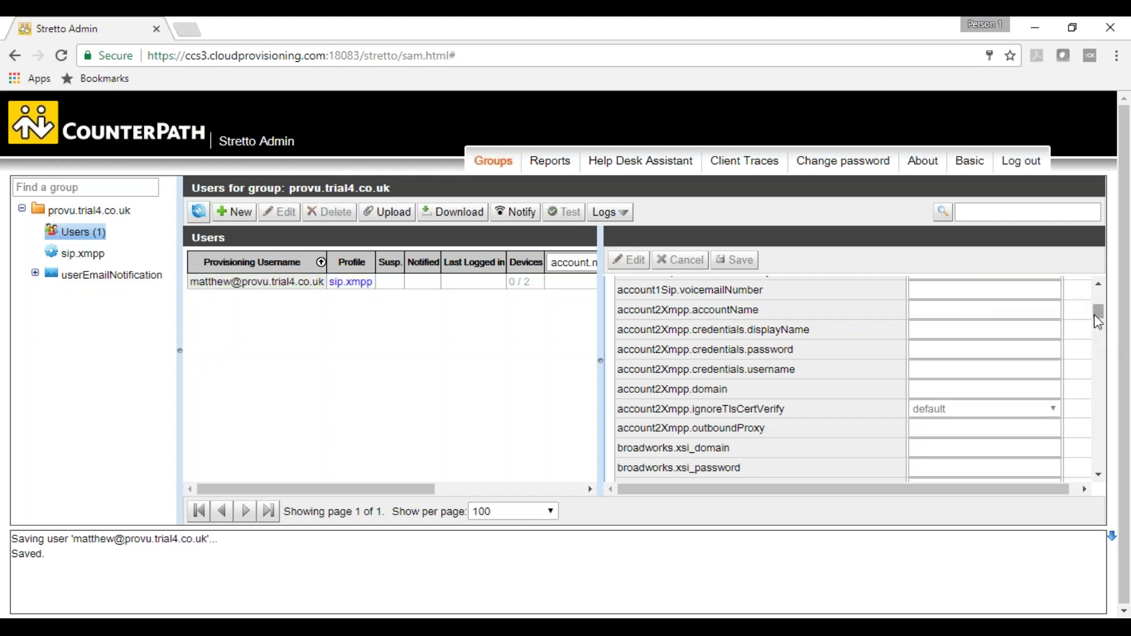
left_click_drag(1094, 314, 1094, 298)
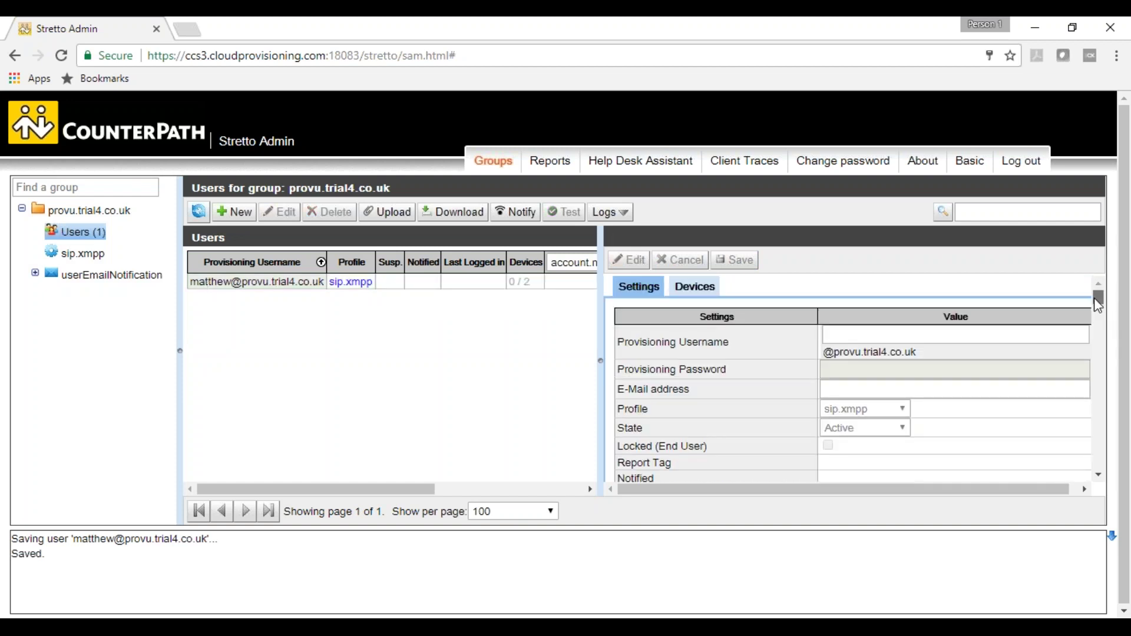
left_click(501, 282)
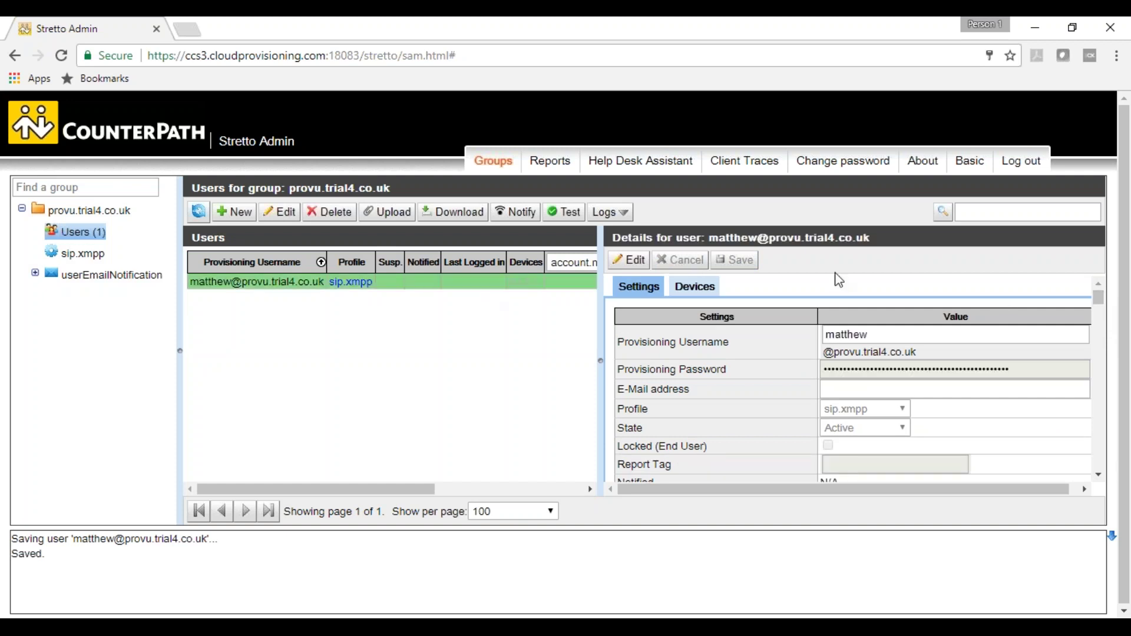
left_click_drag(1100, 304, 1100, 315)
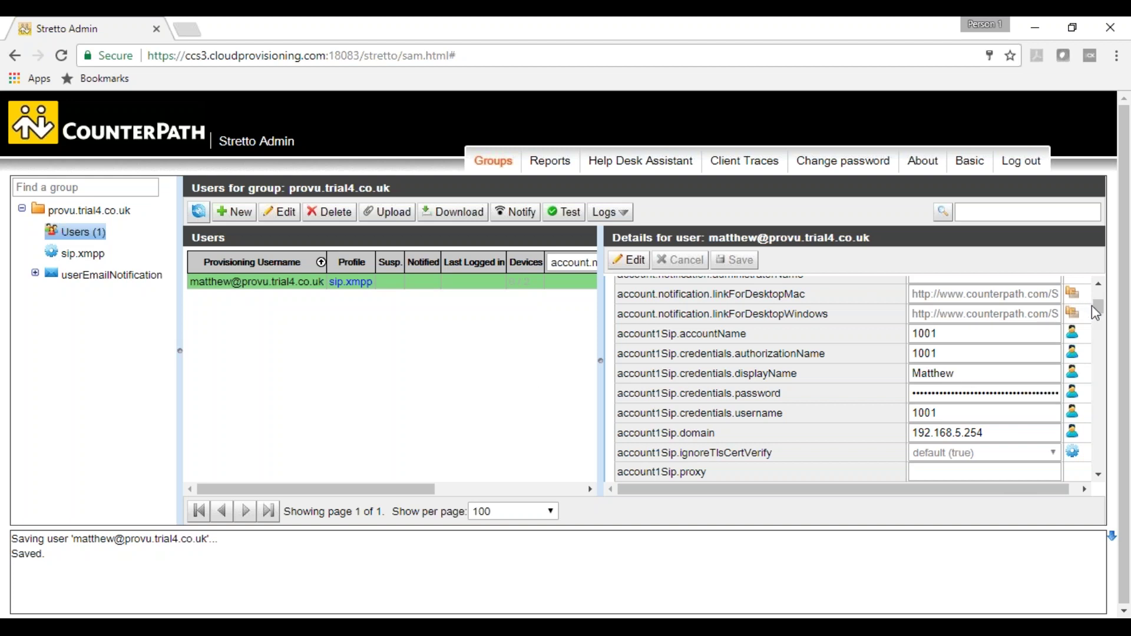
left_click_drag(1097, 305, 1104, 305)
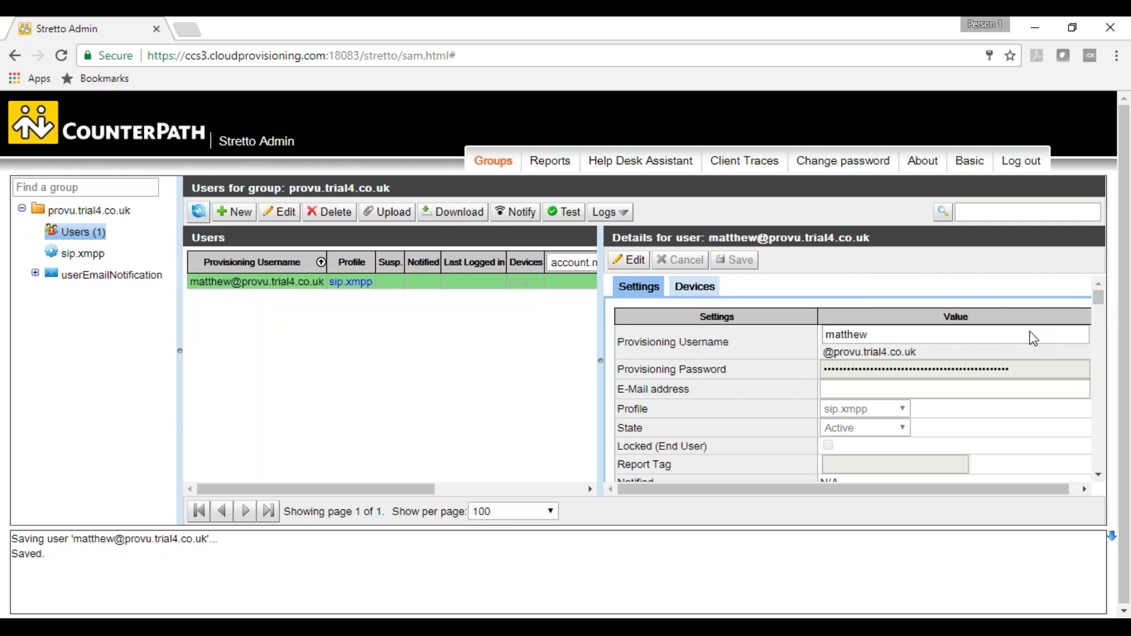